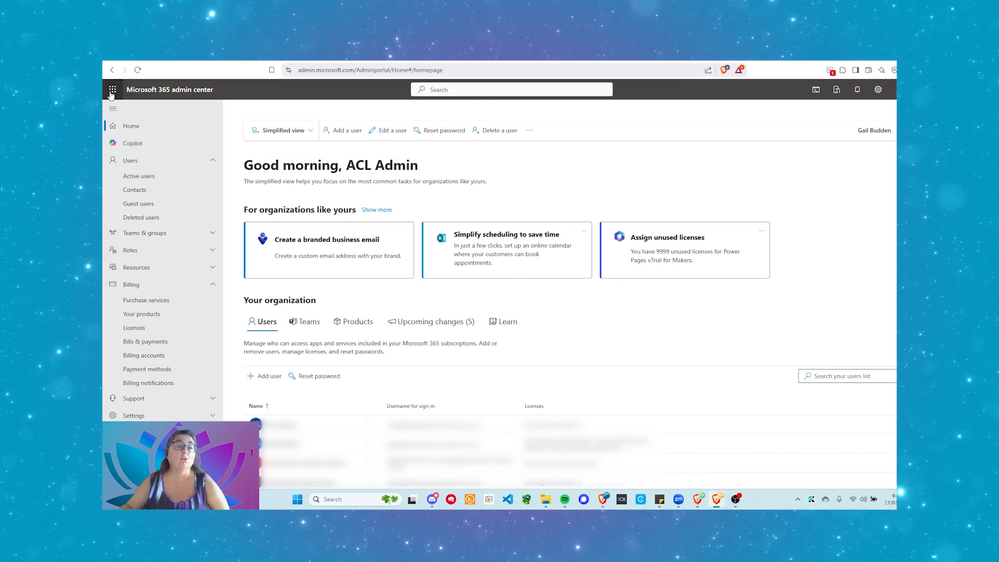
# Open the Shared mailboxes page in the Teams & groups section of the admin center.
pyautogui.click(114, 109)
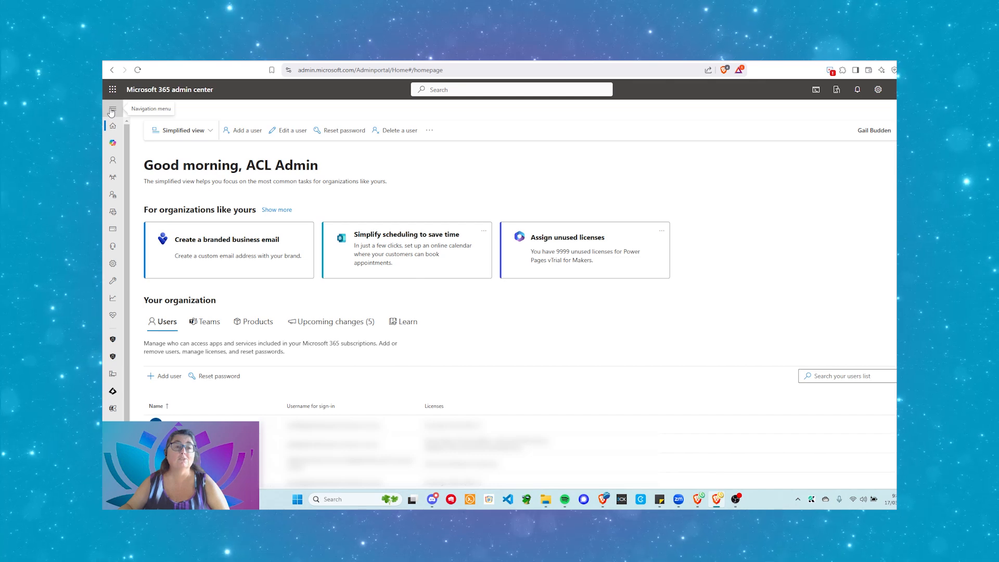
pyautogui.click(111, 110)
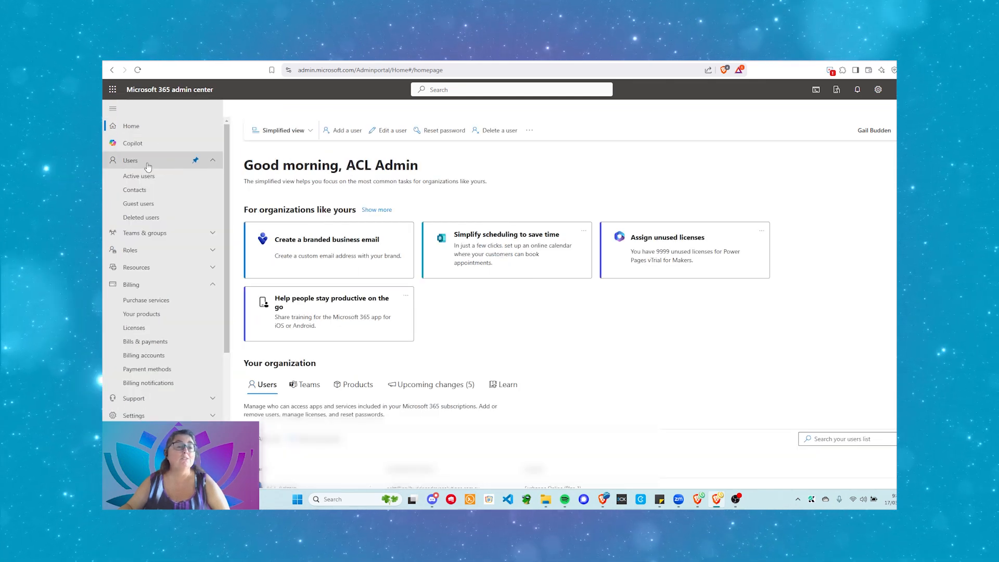
pyautogui.click(214, 160)
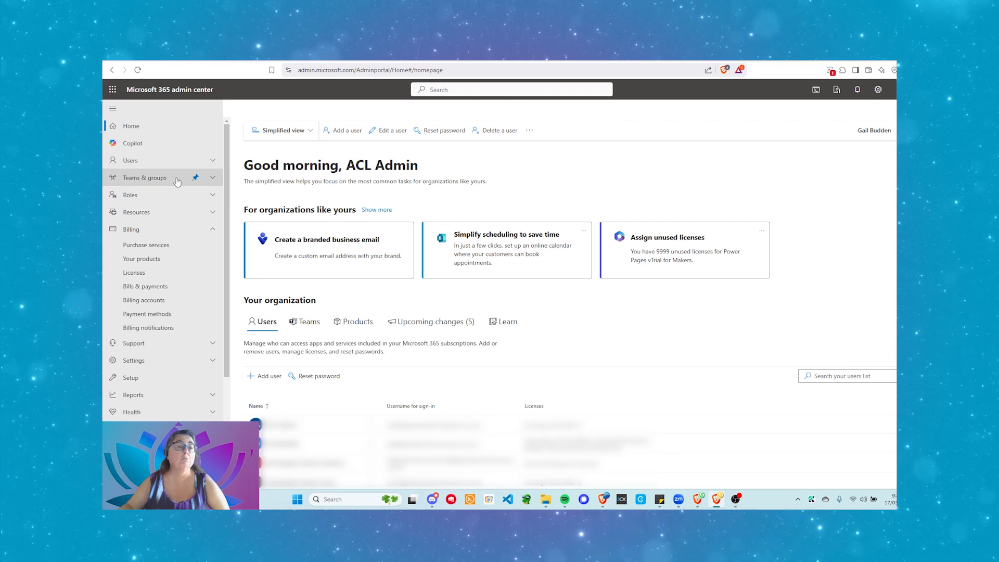
pyautogui.click(214, 180)
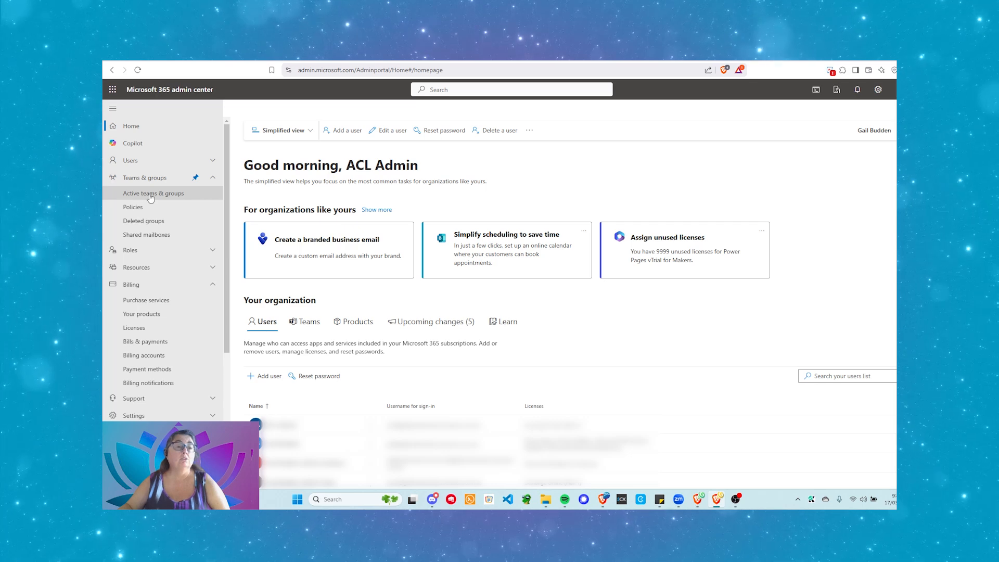
pyautogui.click(141, 236)
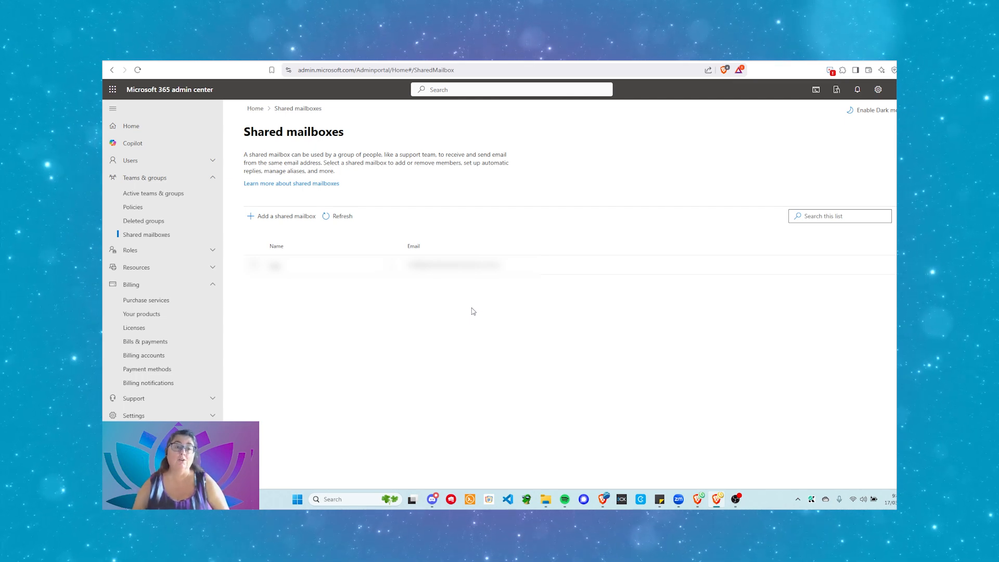
# Create a shared mailbox named Test Shared with the email alias testshared on the organization's .com.au domain.
pyautogui.click(272, 221)
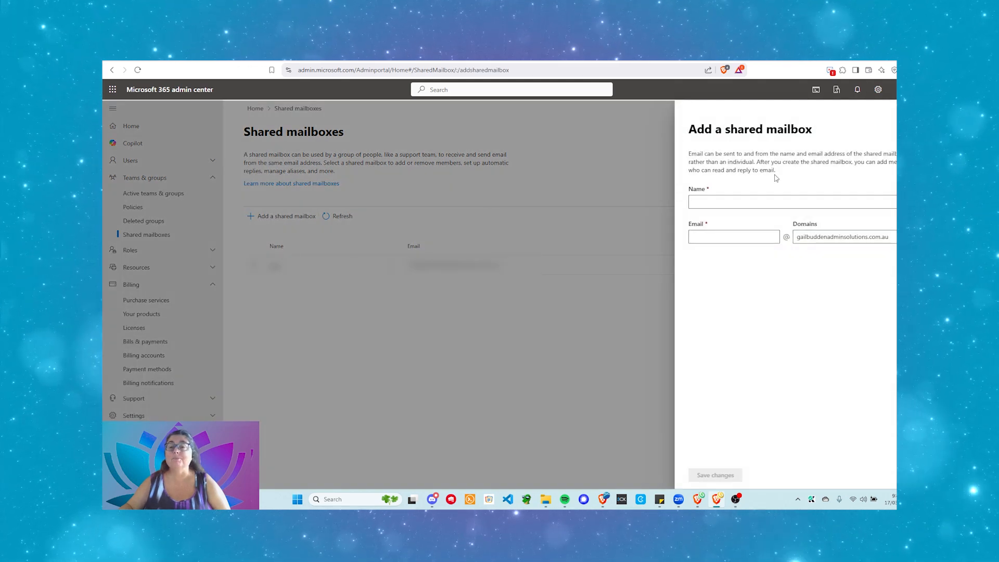
pyautogui.click(720, 203)
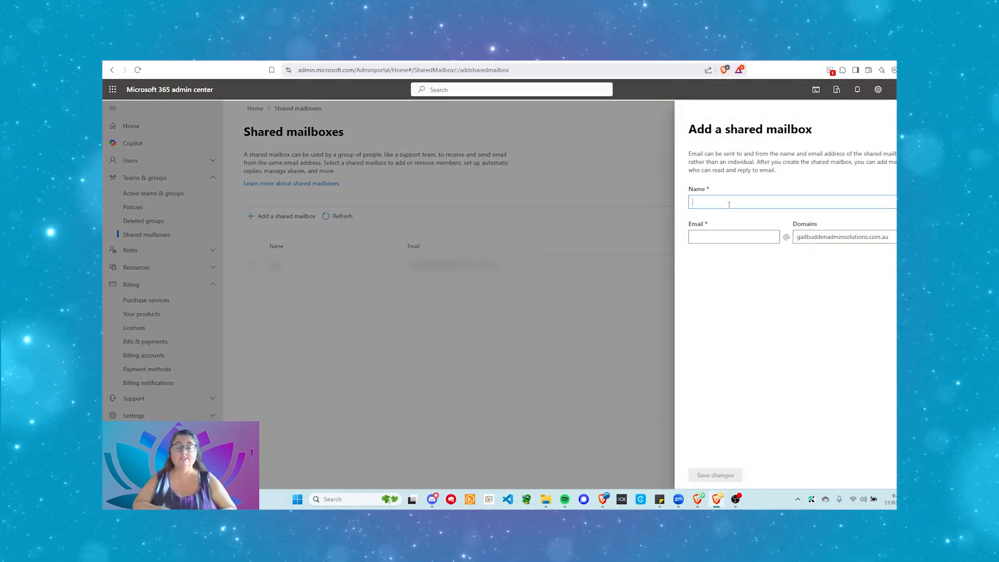
pyautogui.write('Test Shared')
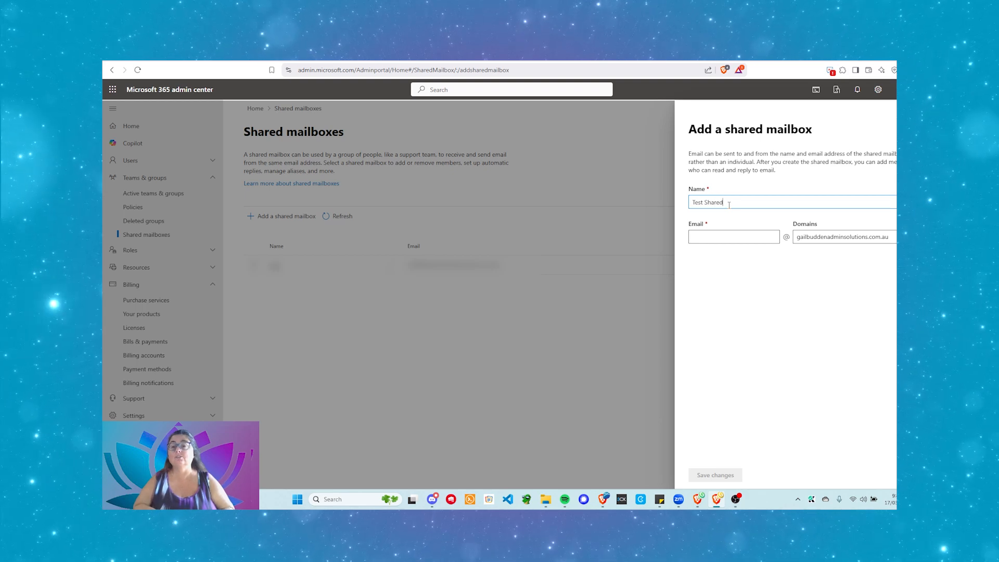
pyautogui.press('Tab')
pyautogui.write('testsa')
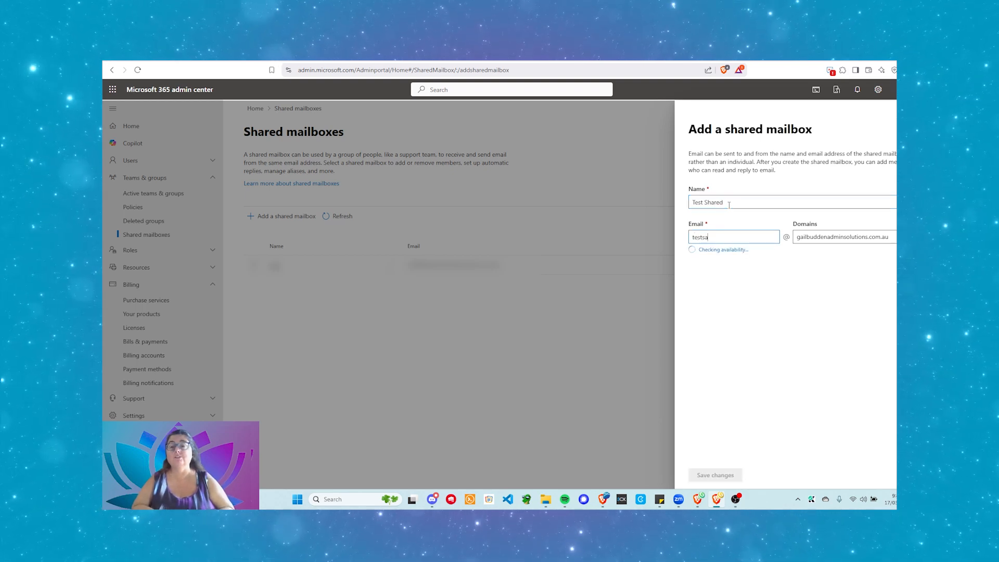
pyautogui.press('BackSpace')
pyautogui.write('hared')
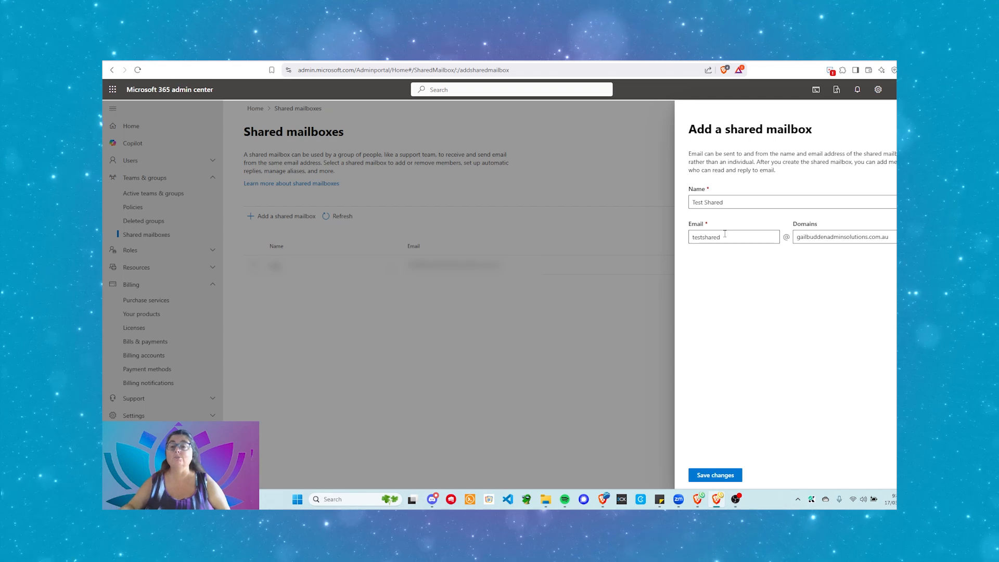
pyautogui.click(816, 240)
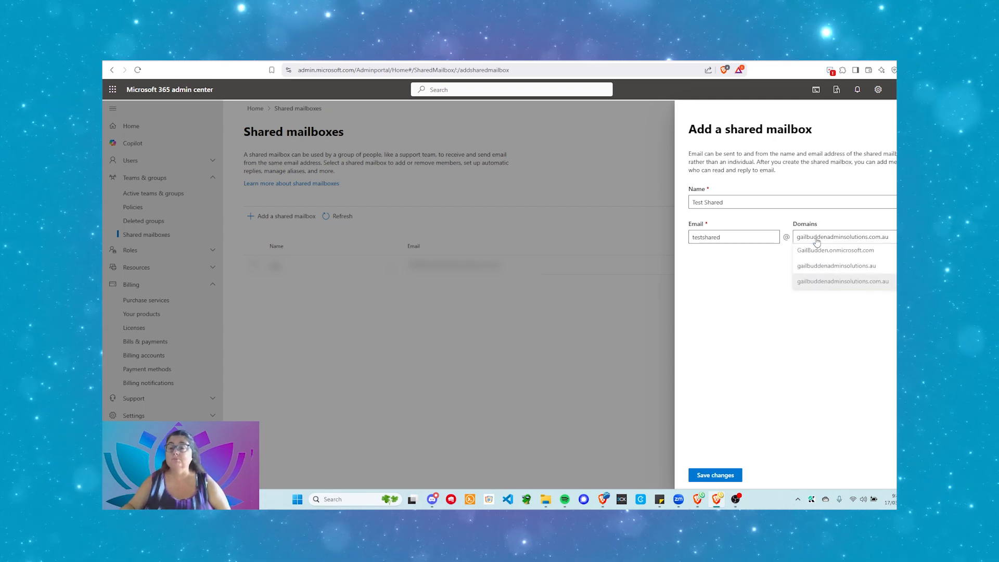
pyautogui.click(839, 284)
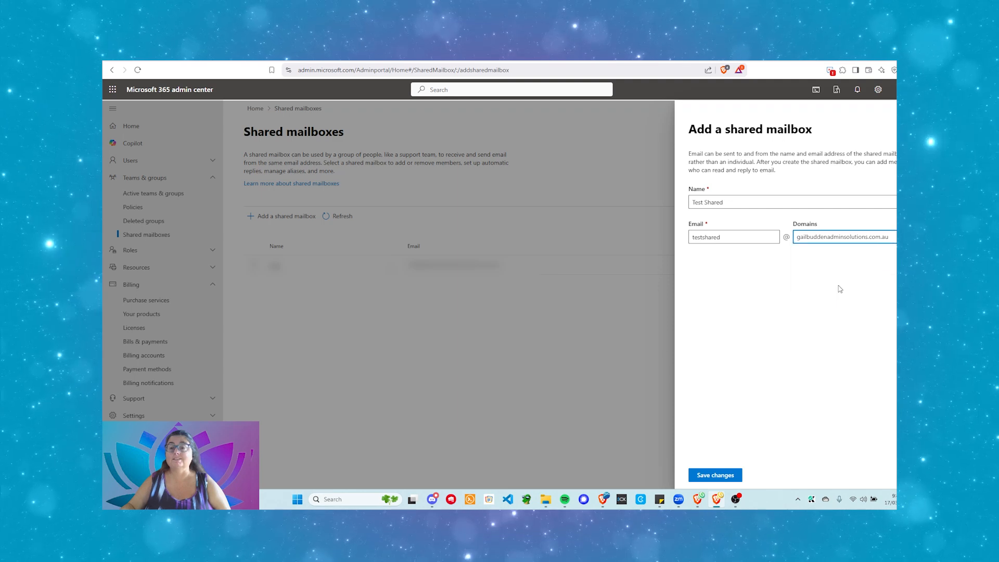
pyautogui.click(717, 475)
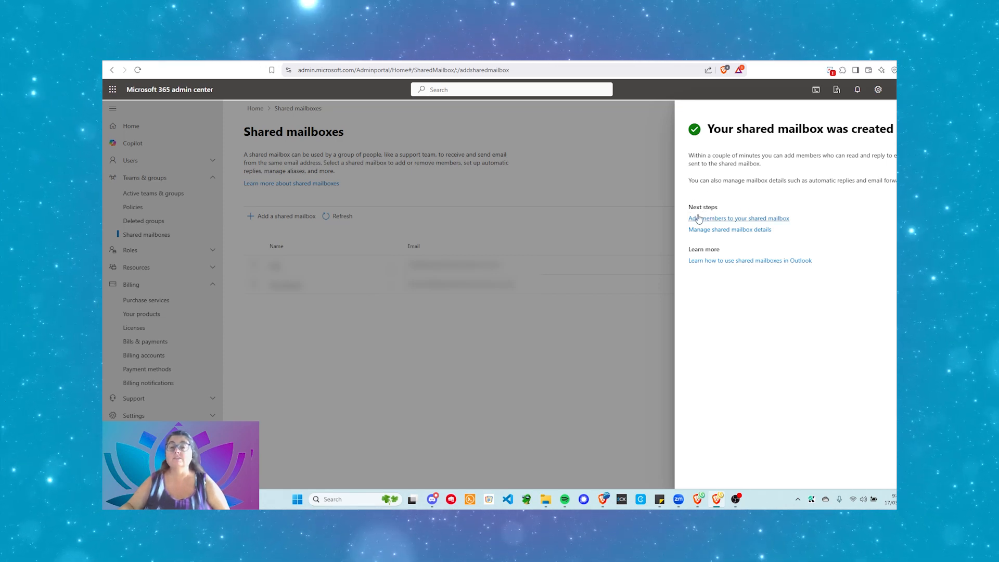
# Add ACL Admin and the user listed directly below it as members of the new shared mailbox, and close the members pane.
pyautogui.click(728, 219)
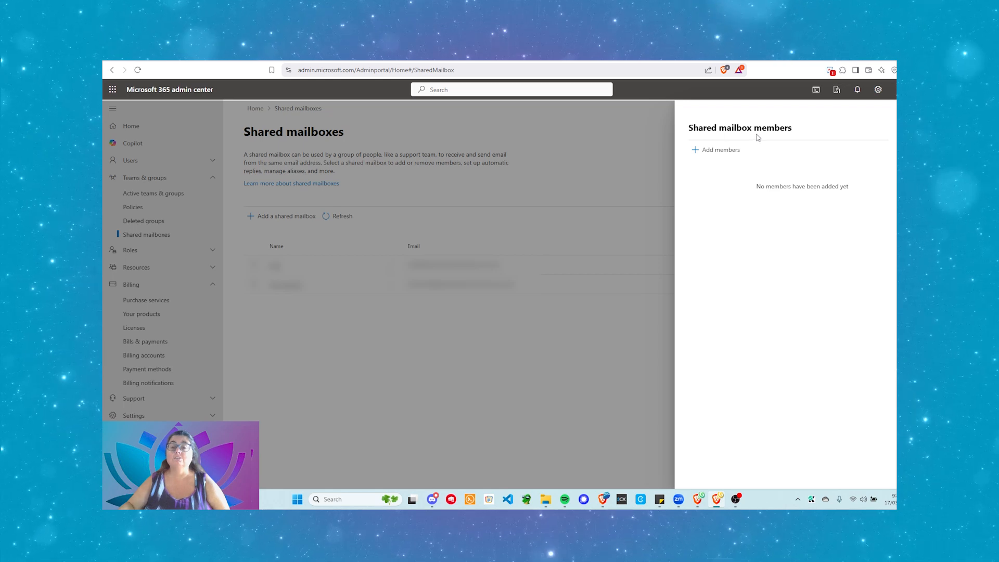
pyautogui.click(723, 155)
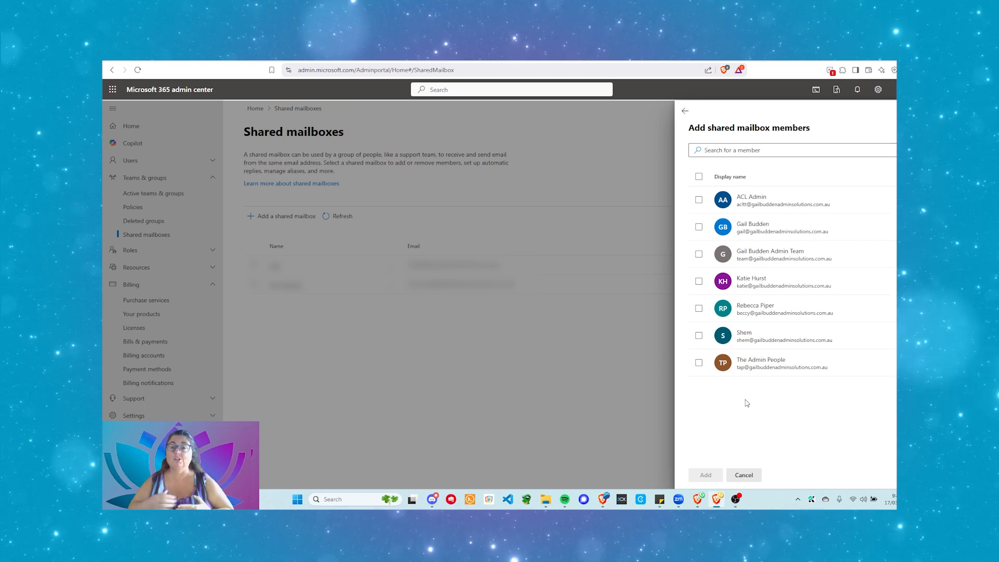
pyautogui.click(698, 199)
pyautogui.click(698, 227)
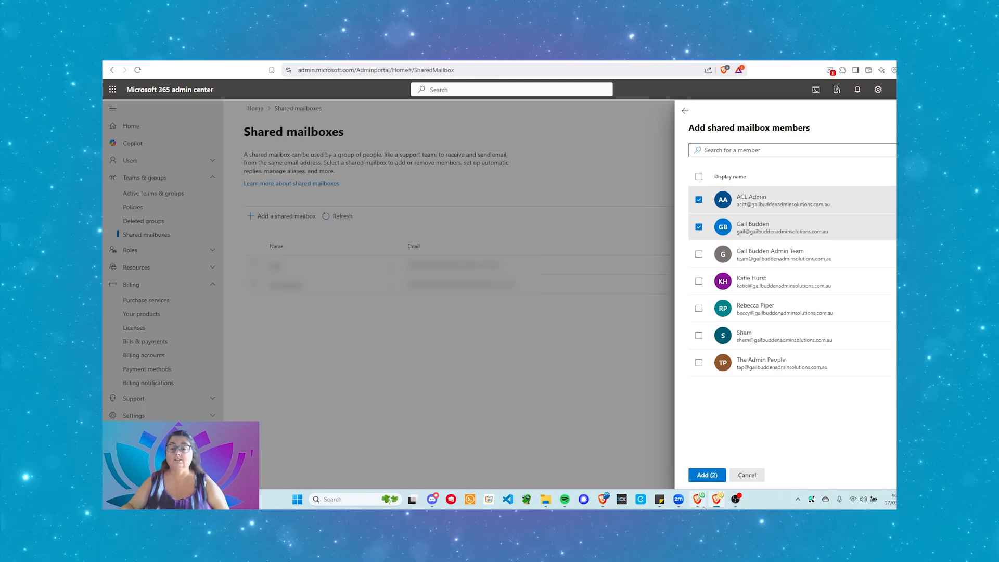
pyautogui.click(706, 476)
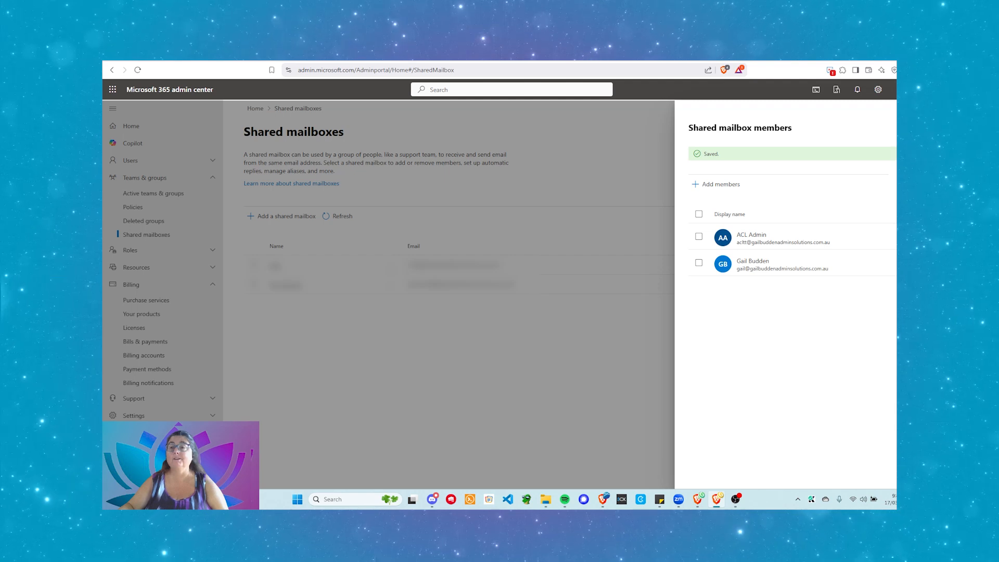
pyautogui.press('Escape')
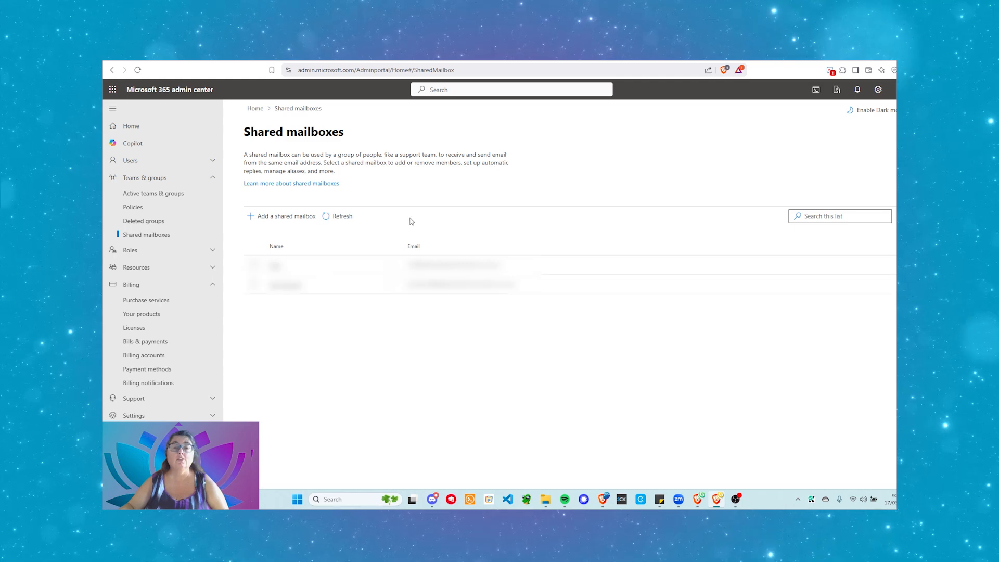
# Open the sent items settings of the Test Shared mailbox.
pyautogui.click(306, 287)
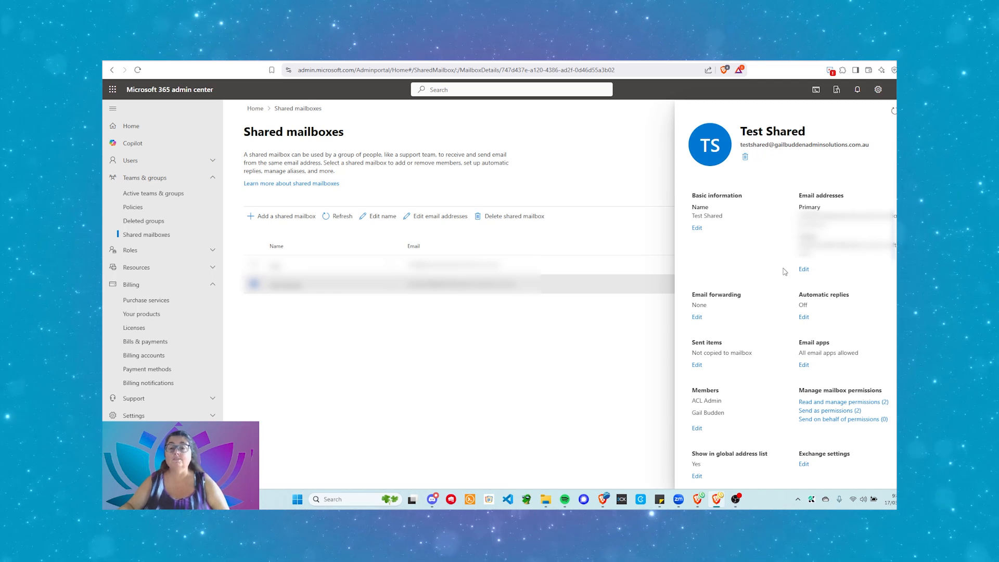
pyautogui.scroll(-2, 770, 239)
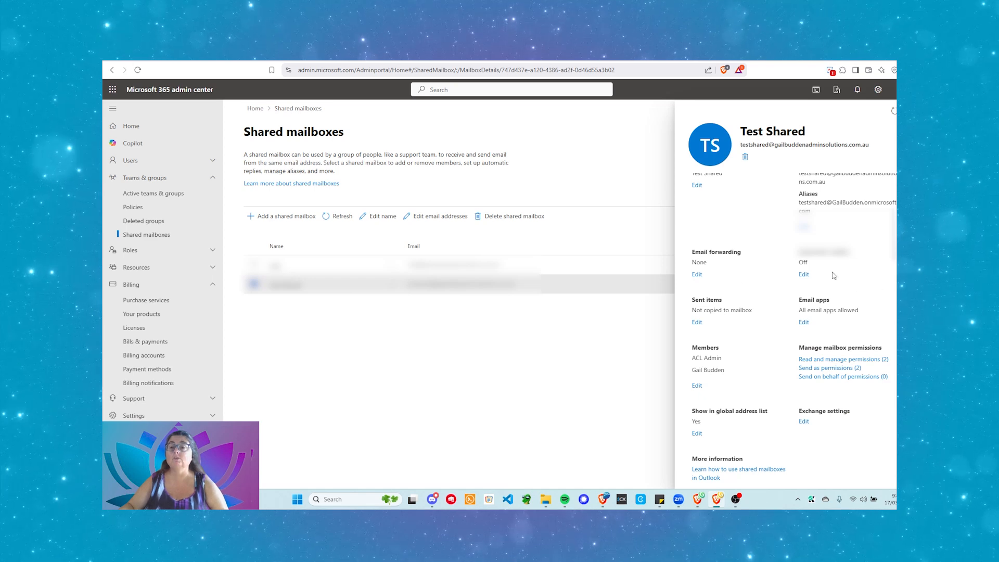
pyautogui.click(696, 322)
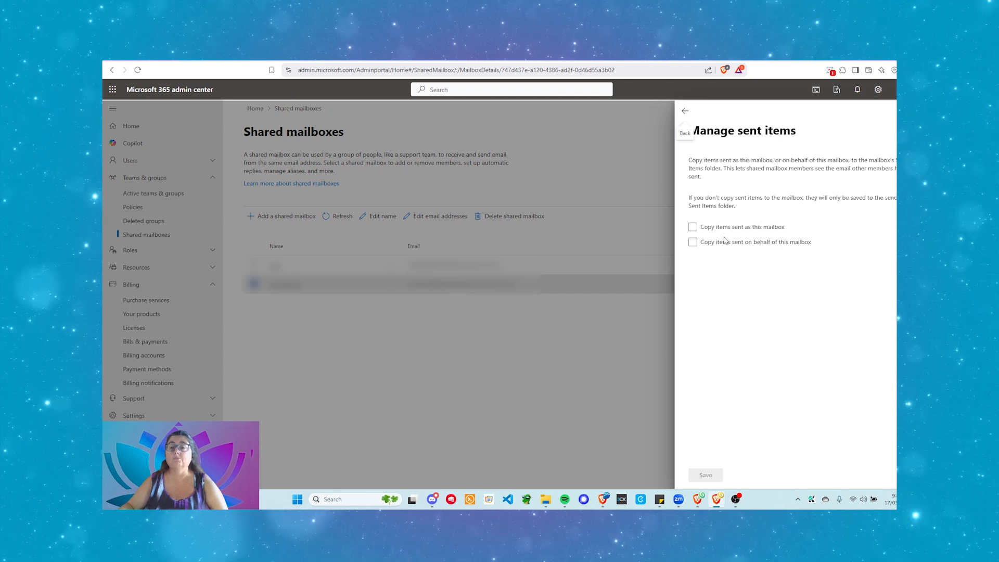
pyautogui.click(723, 229)
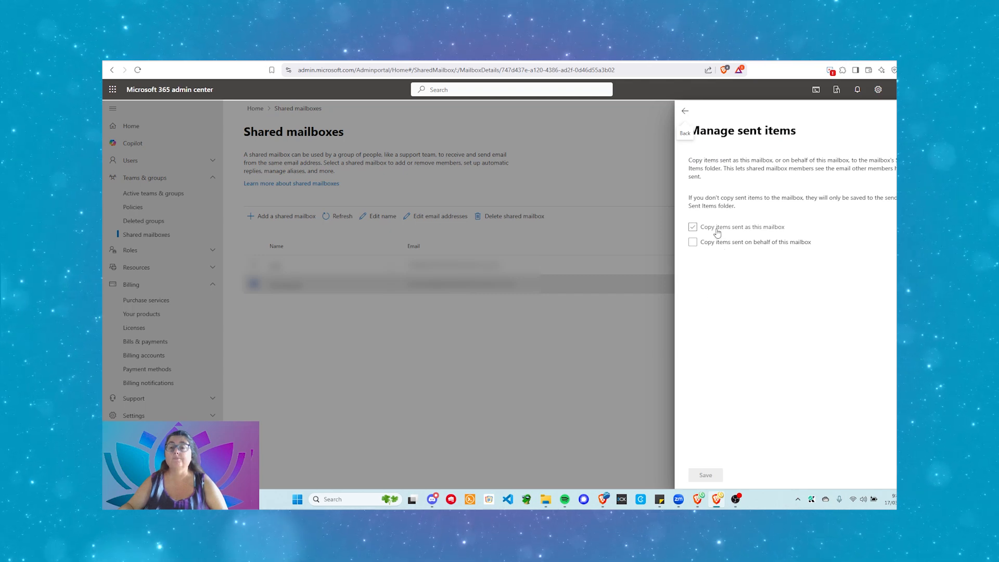
pyautogui.click(716, 232)
pyautogui.click(714, 245)
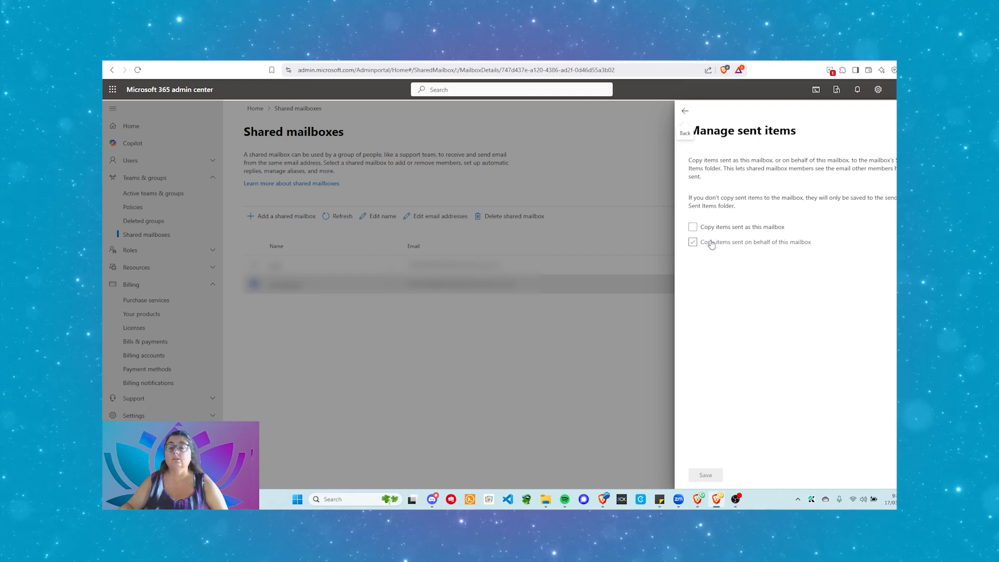
pyautogui.click(711, 242)
pyautogui.click(697, 228)
pyautogui.click(694, 227)
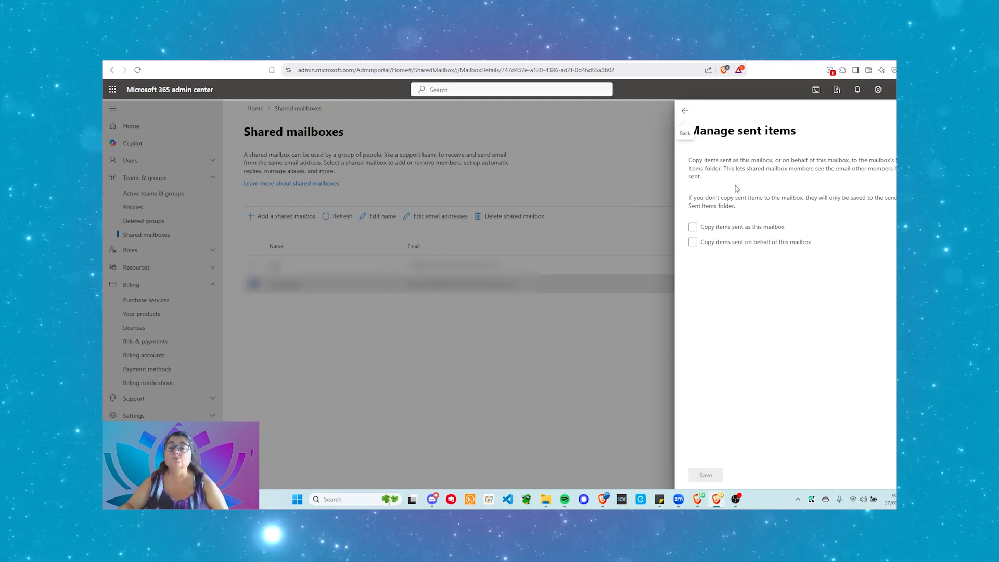
pyautogui.click(723, 227)
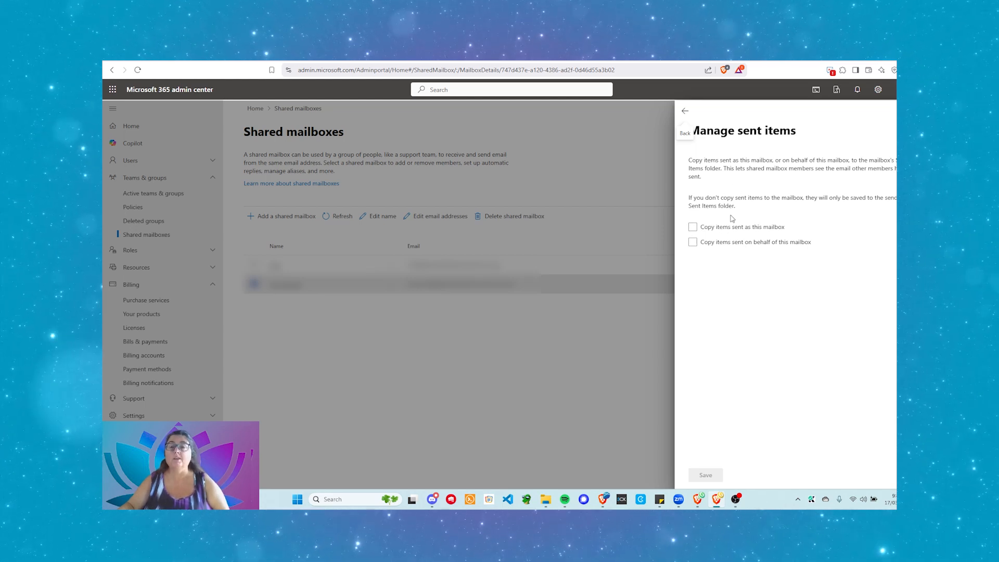
# Enable copying of items sent as and on behalf of the Test Shared mailbox, save, and return to the mailbox details.
pyautogui.click(694, 229)
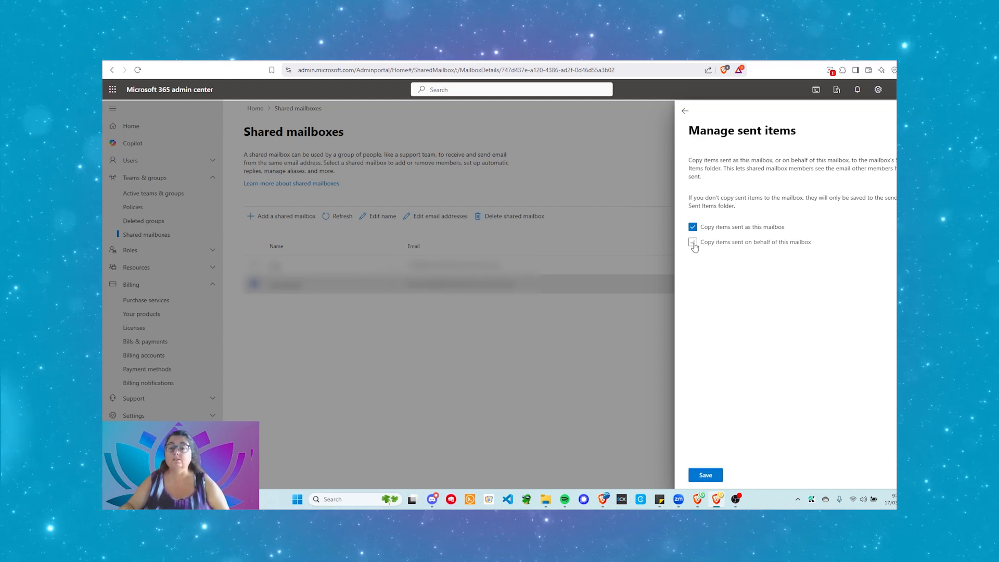
pyautogui.click(693, 243)
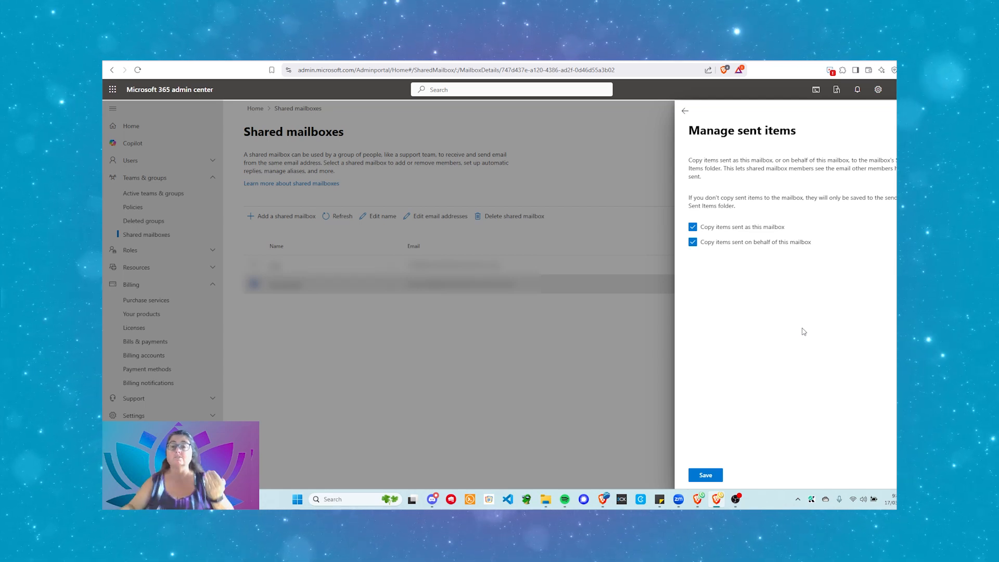
pyautogui.click(710, 476)
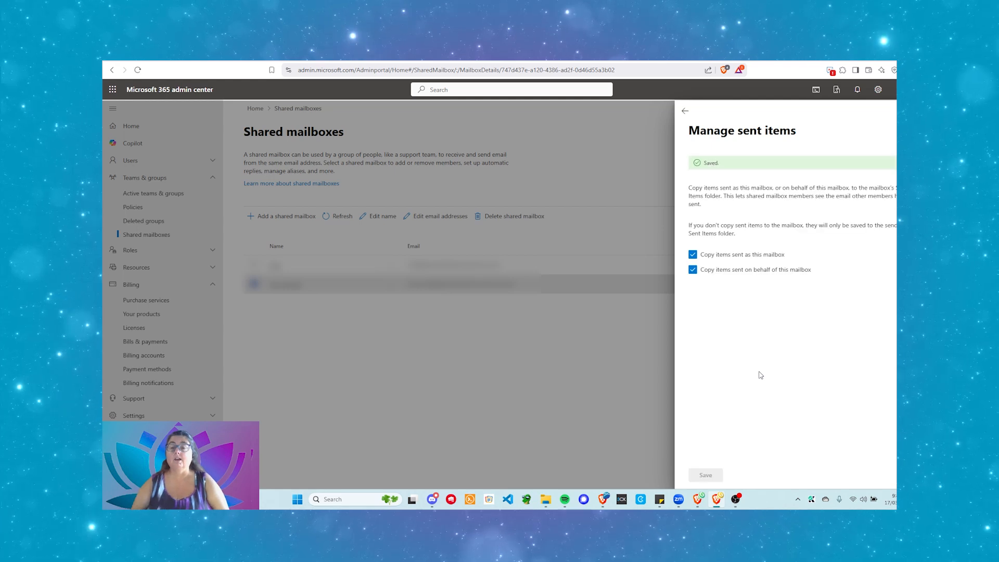
pyautogui.click(686, 113)
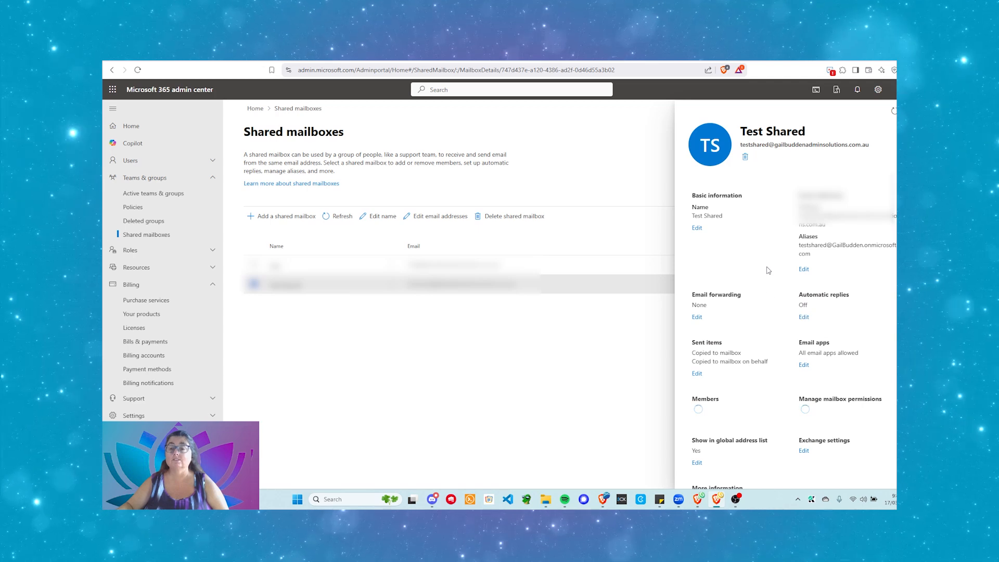
# Examine the Test Shared mailbox's member list and the option to remove a selected member, and return to the mailbox details.
pyautogui.scroll(-1, 768, 270)
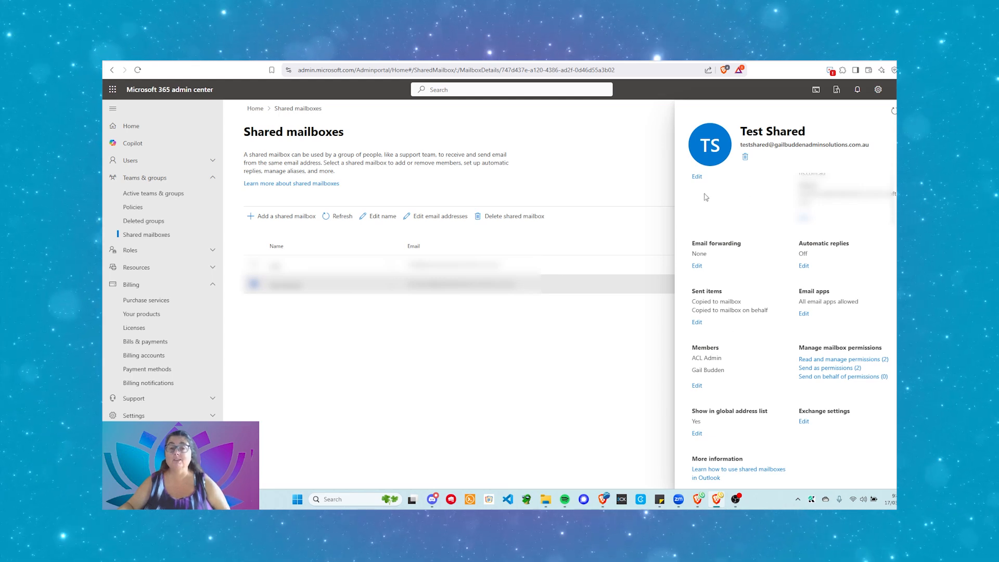
pyautogui.click(697, 385)
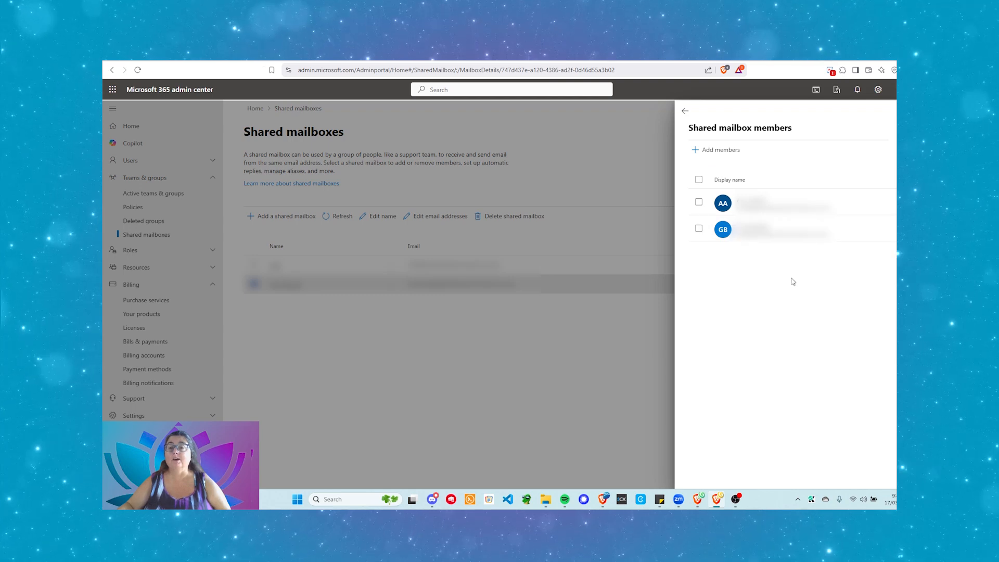
pyautogui.click(699, 230)
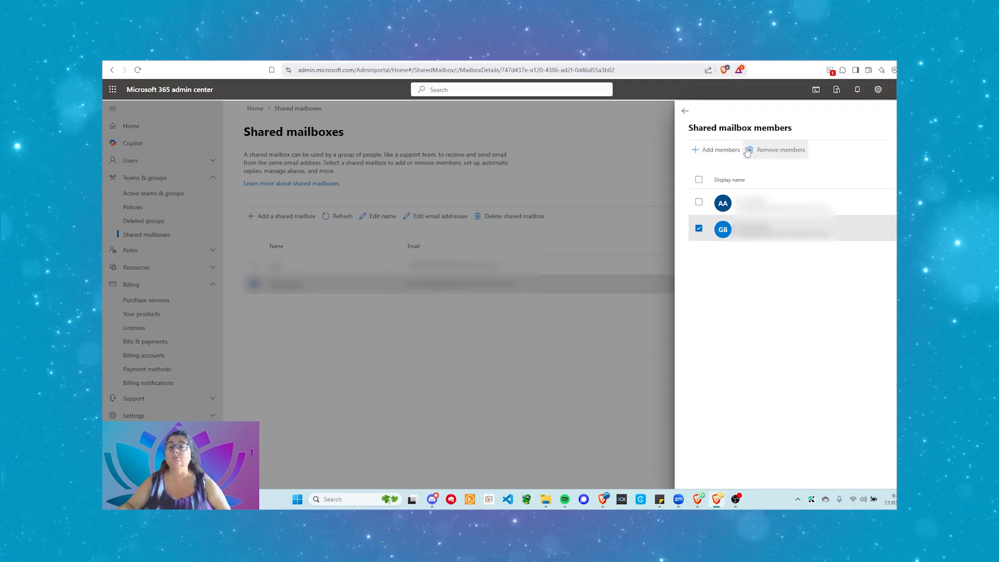
pyautogui.click(698, 228)
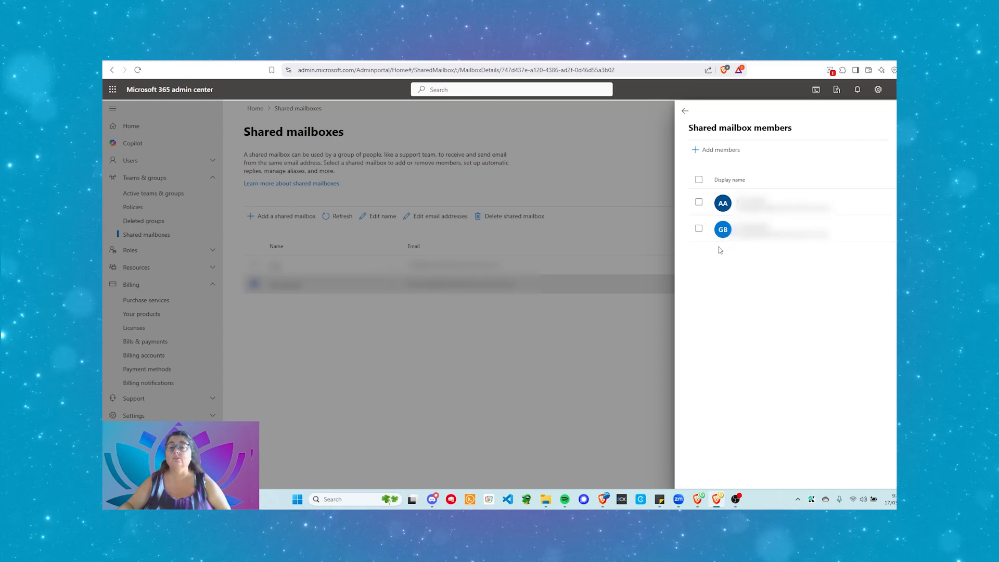
pyautogui.click(685, 112)
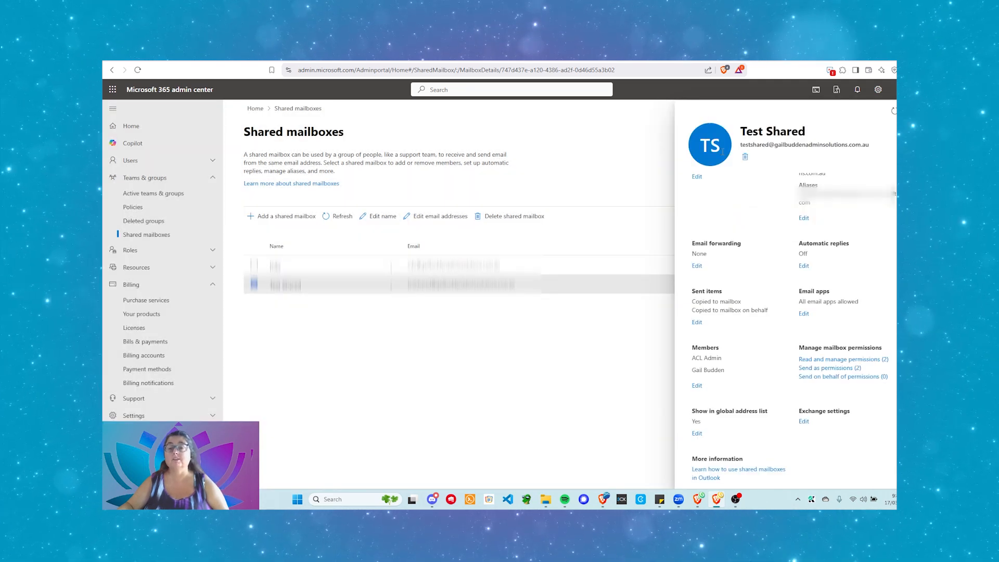
# Review the Test Shared mailbox's read and manage permissions and its send as permissions, and return to the mailbox details.
pyautogui.click(817, 361)
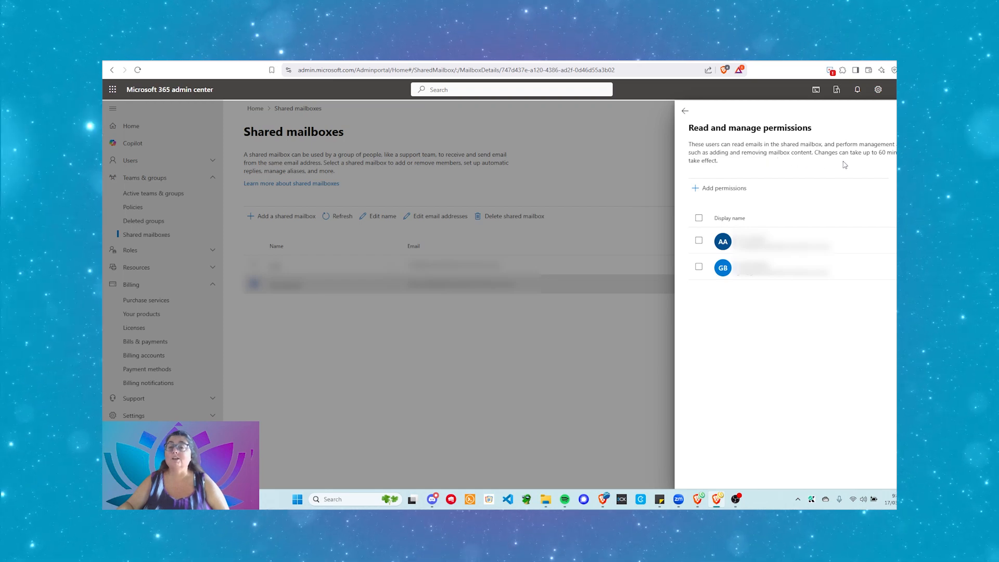
pyautogui.click(699, 267)
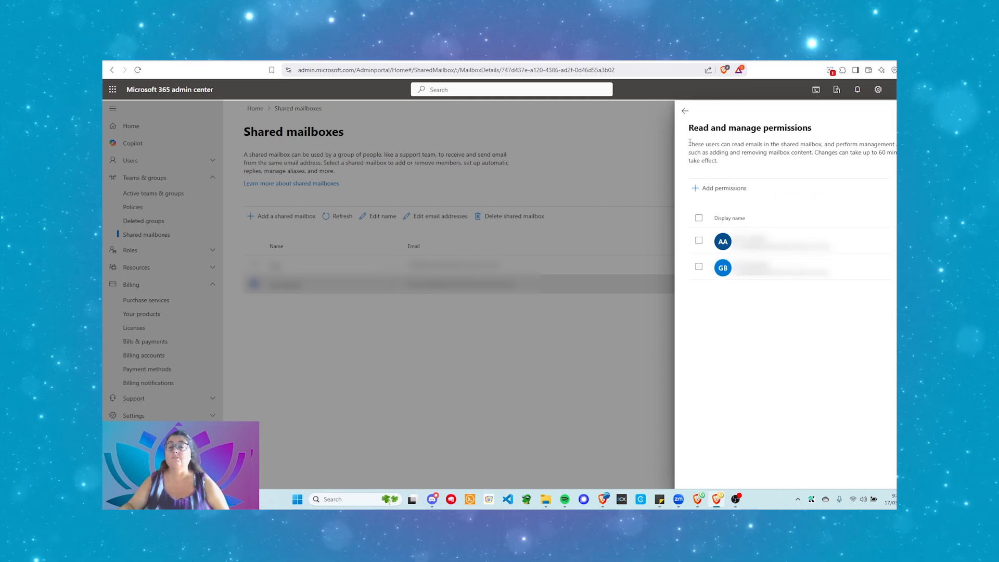
pyautogui.click(685, 110)
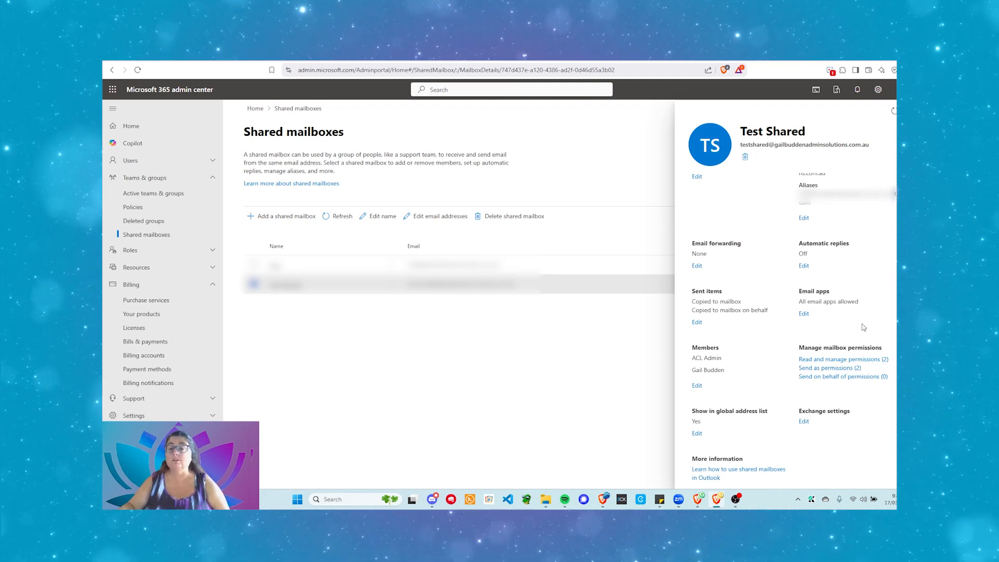
pyautogui.click(809, 370)
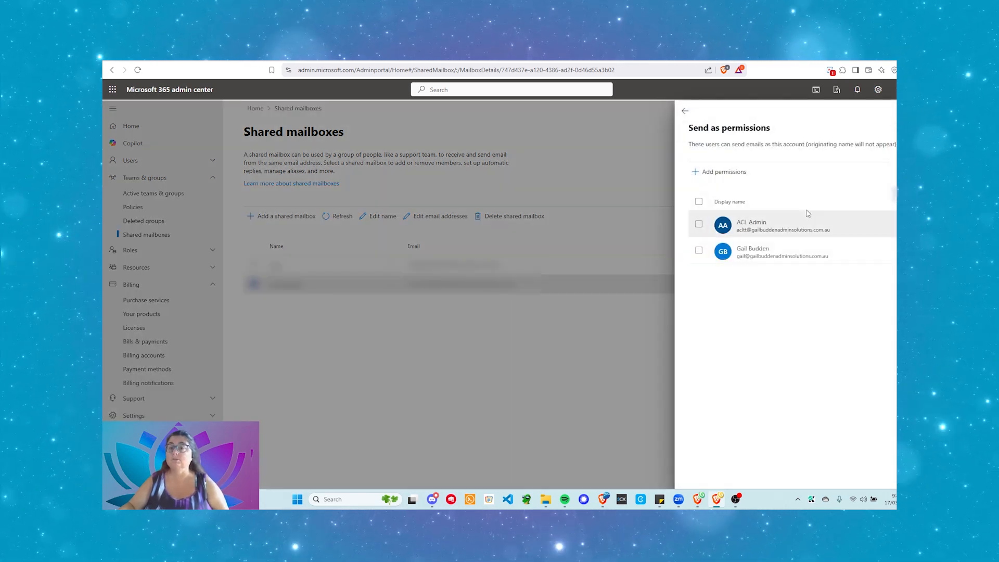
pyautogui.click(685, 113)
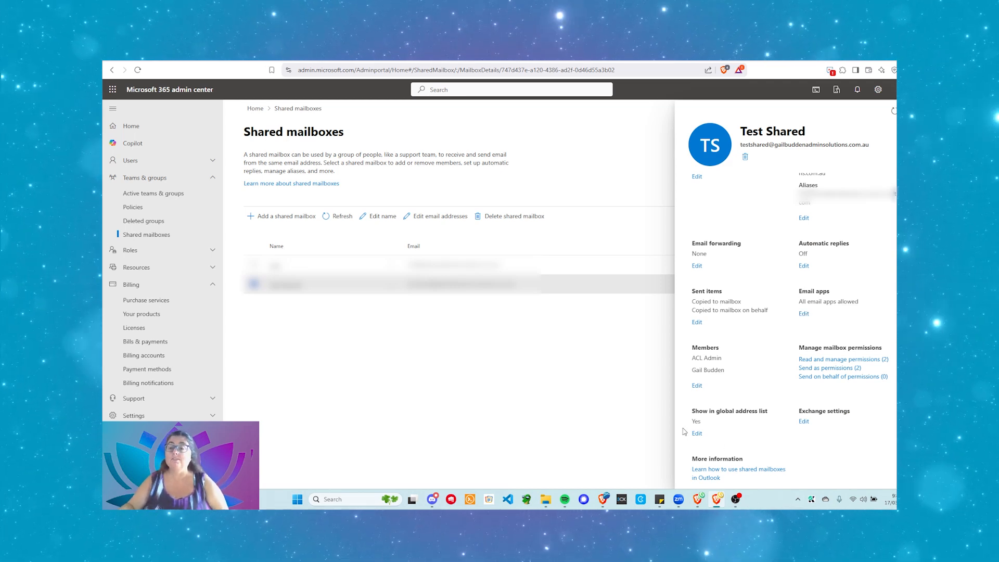
# Grant ACL Admin send on behalf of permission for the Test Shared mailbox, and leave the mailbox details.
pyautogui.click(824, 376)
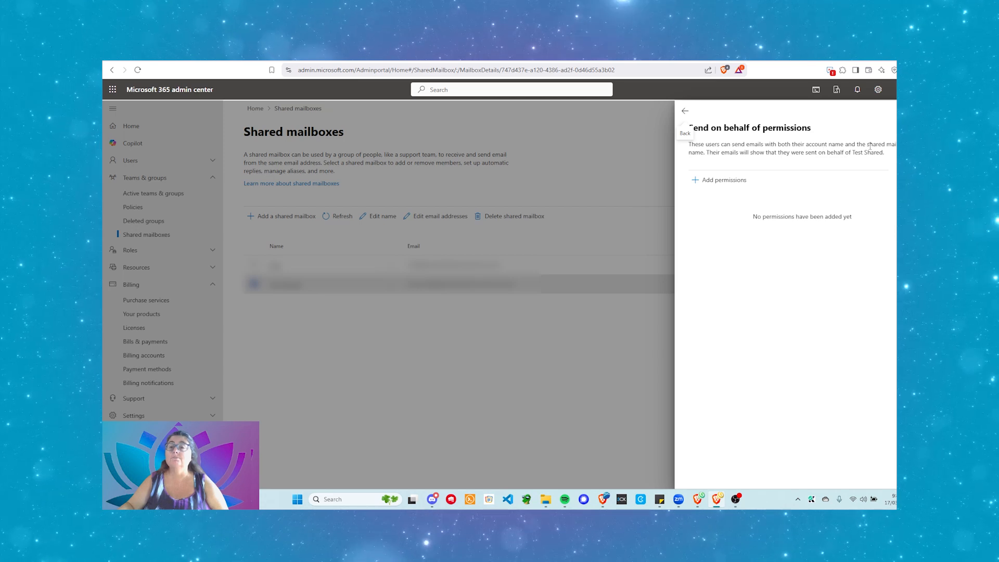
pyautogui.click(724, 180)
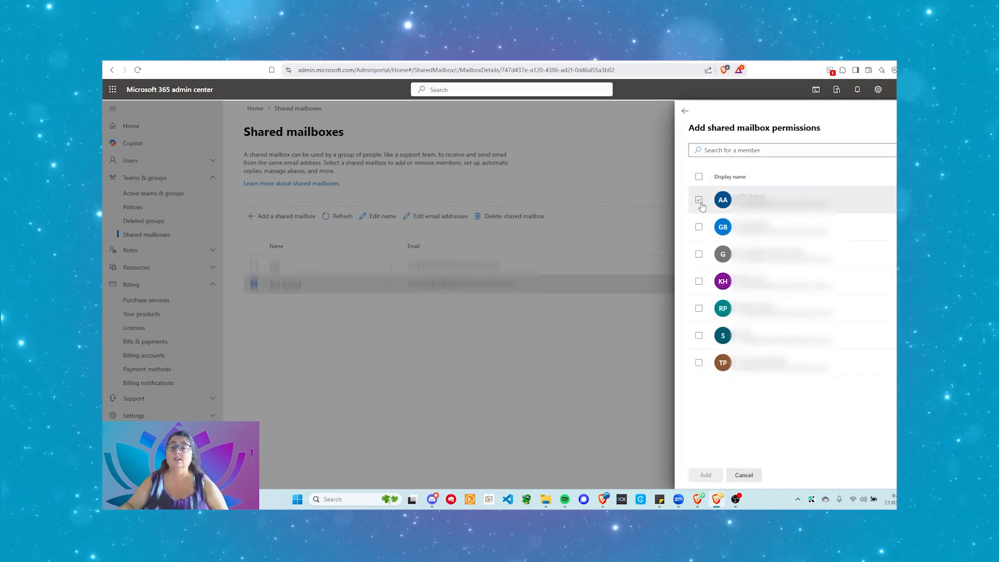
pyautogui.click(699, 200)
pyautogui.click(706, 476)
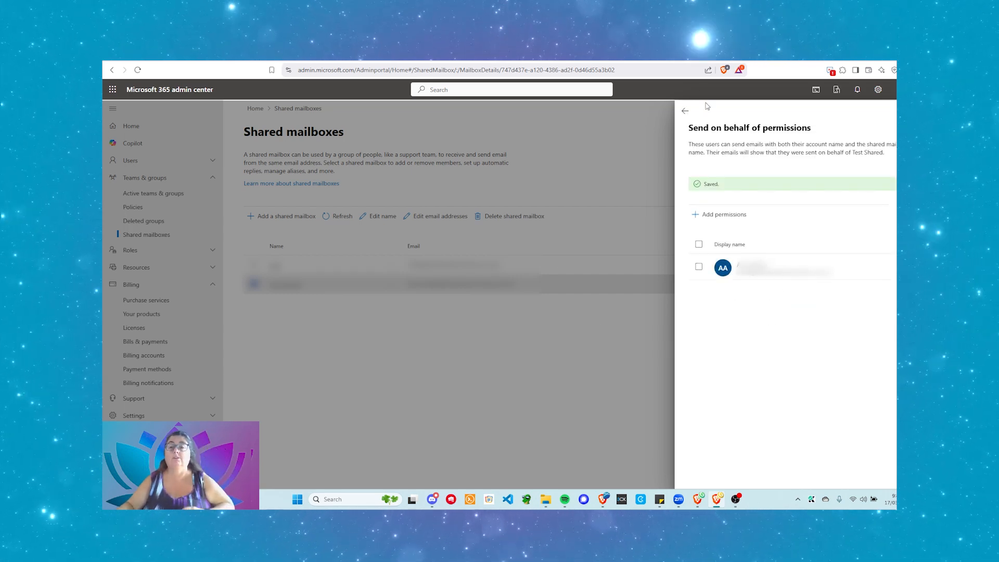
pyautogui.click(685, 111)
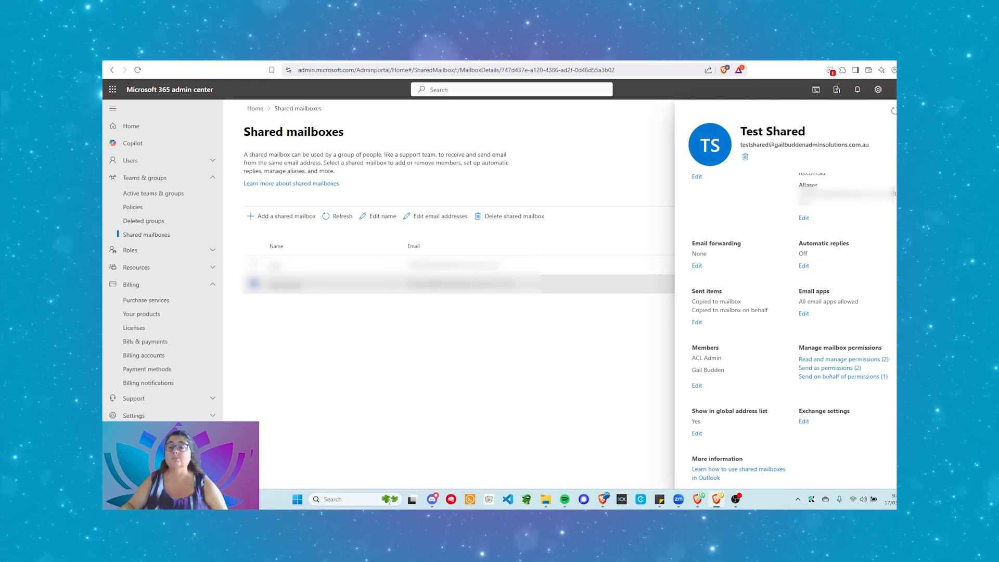
pyautogui.press('Escape')
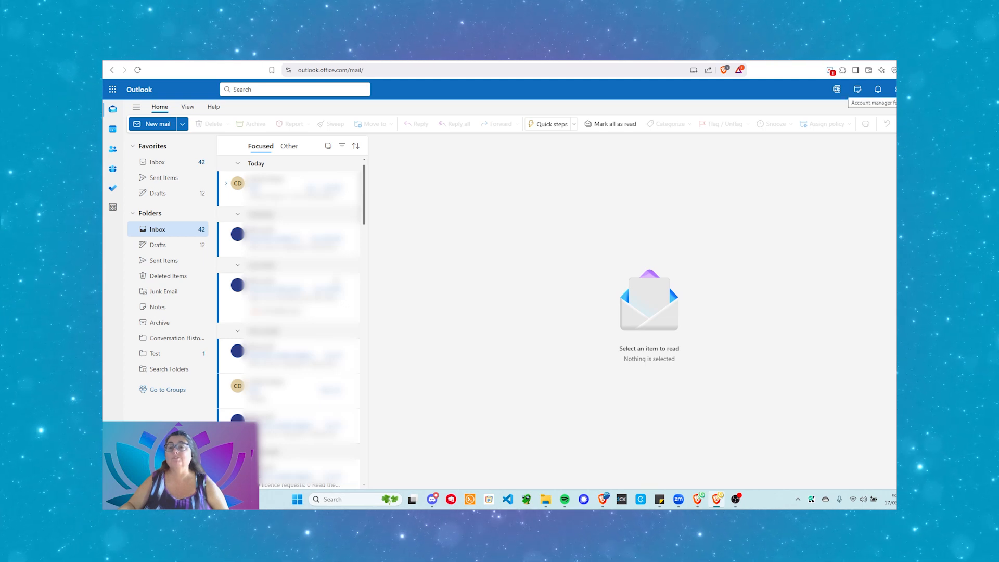
# In Outlook on the web, open the Test Shared mailbox as another mailbox from the ACL Admin account.
pyautogui.click(895, 89)
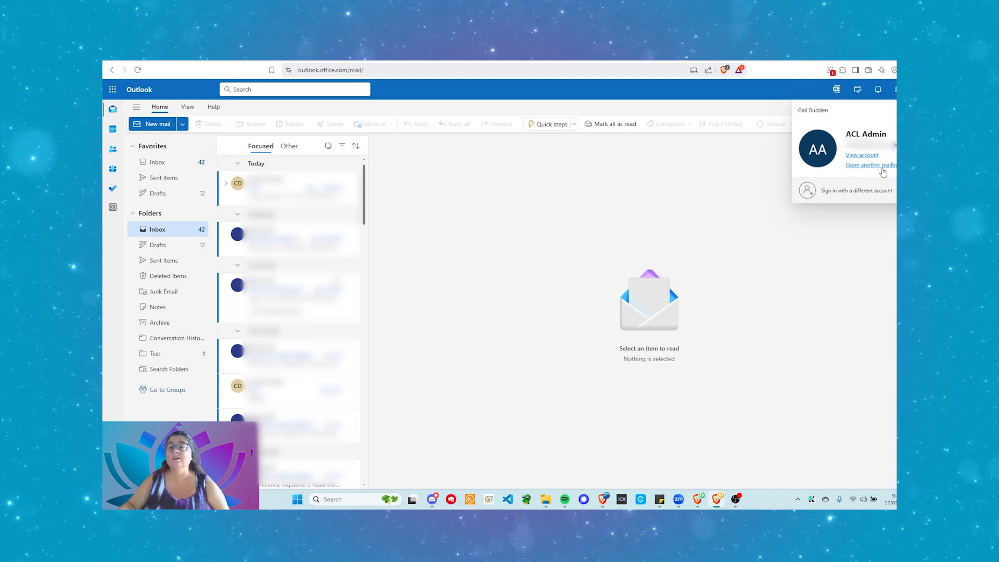
pyautogui.click(891, 166)
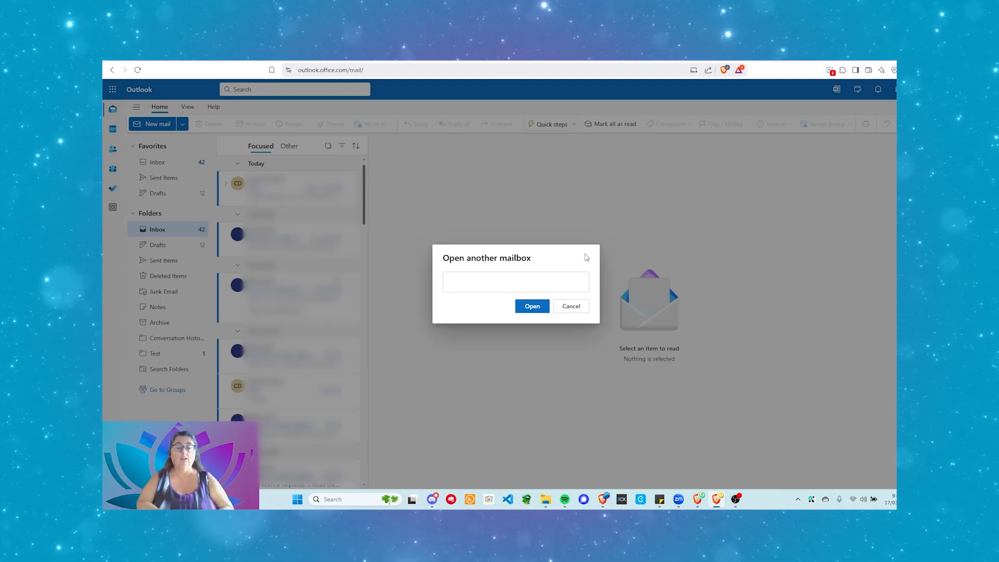
pyautogui.write('a')
pyautogui.press('BackSpace')
pyautogui.write('share')
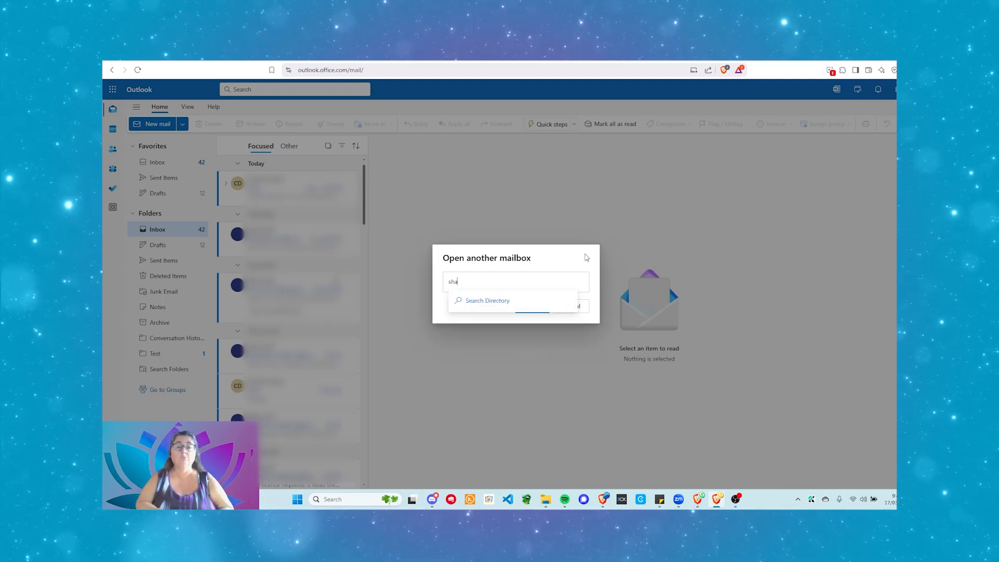
pyautogui.hotkey('ctrl', 'a')
pyautogui.write('testshared@')
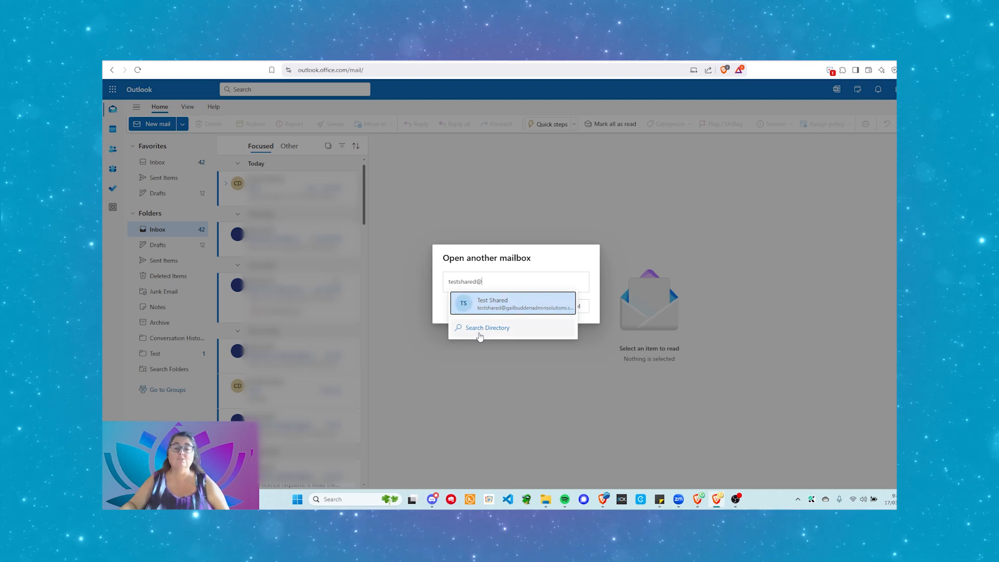
pyautogui.click(498, 311)
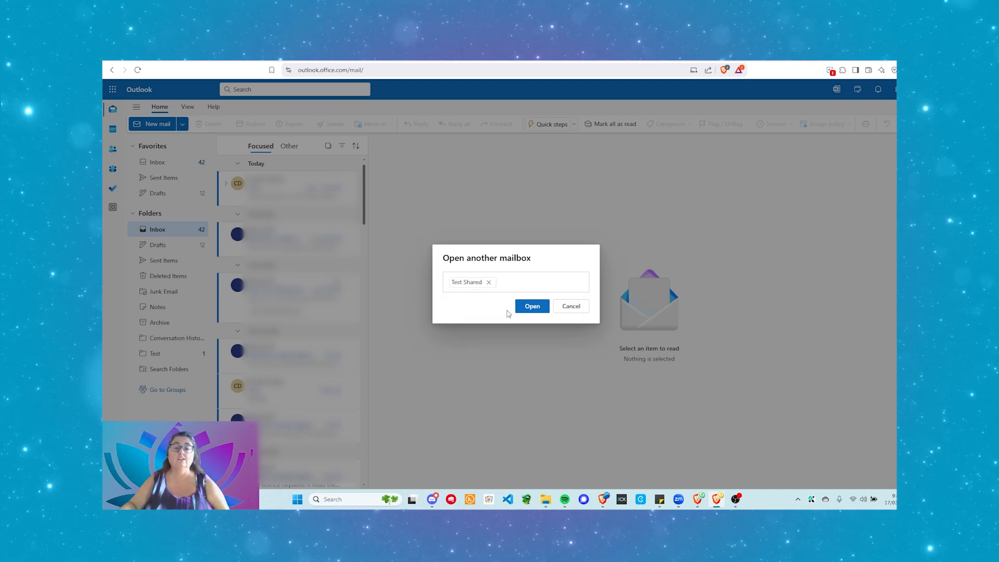
pyautogui.click(535, 311)
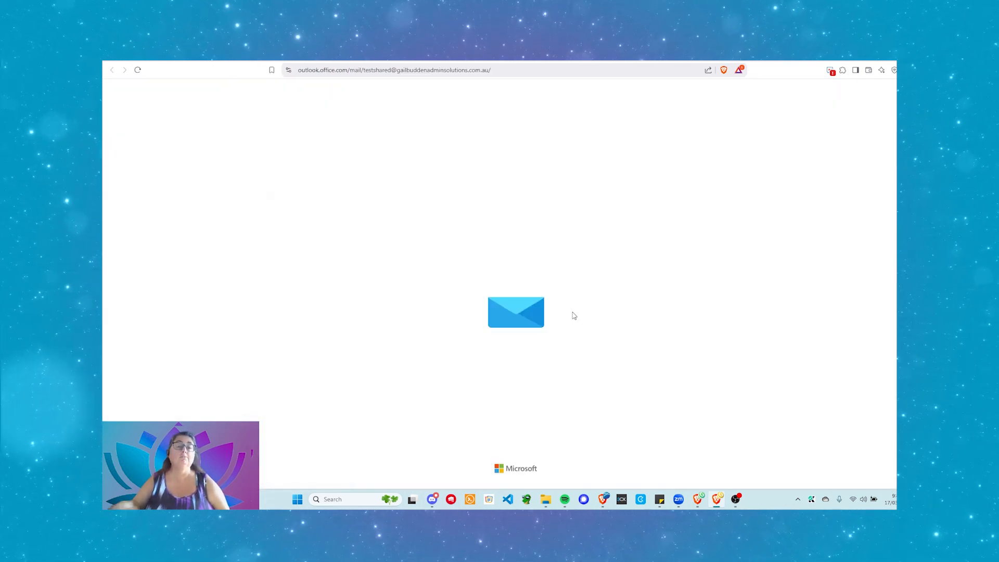